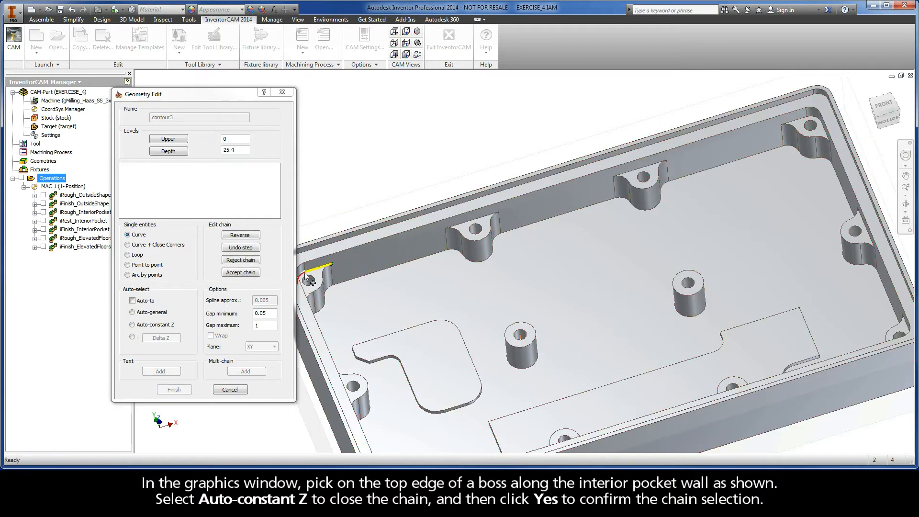
- Close the corner boss's top-edge chain with Auto-constant Z, accept it, and mark its outer edges as open
left_click(132, 324)
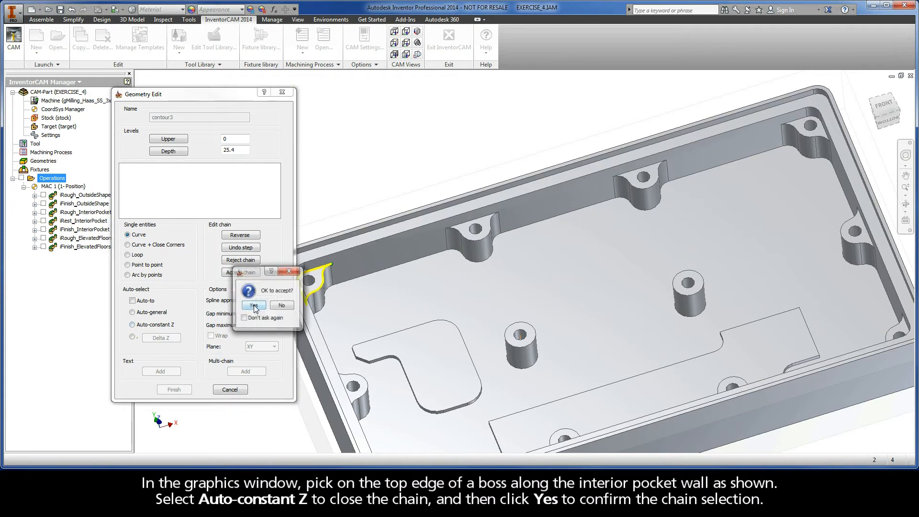
left_click(254, 306)
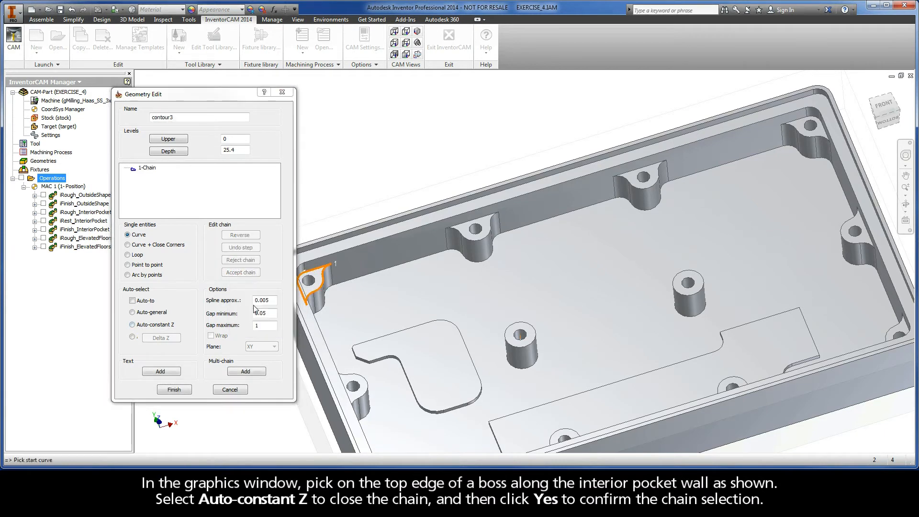
left_click(146, 168)
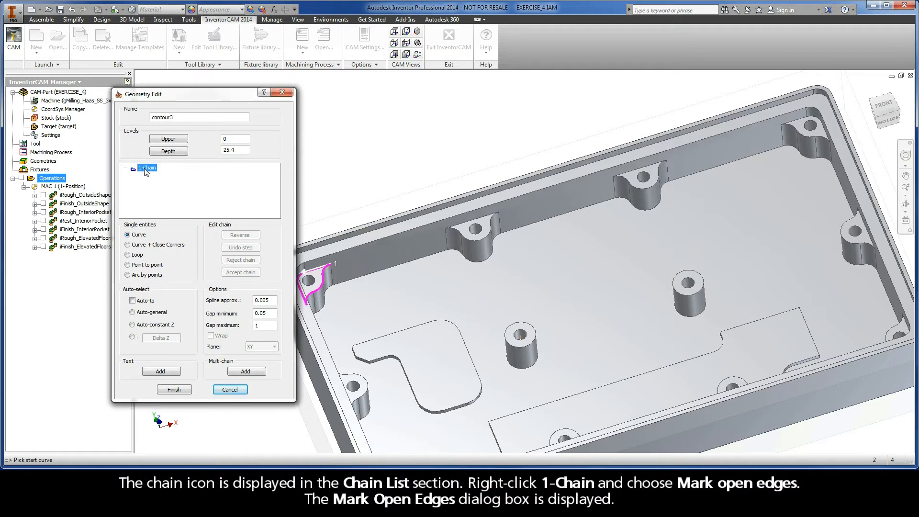
right_click(145, 170)
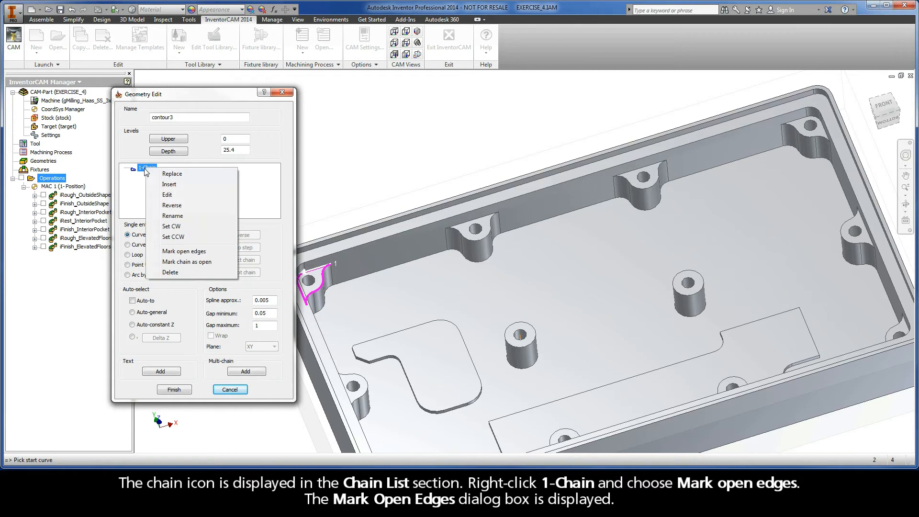
left_click(206, 252)
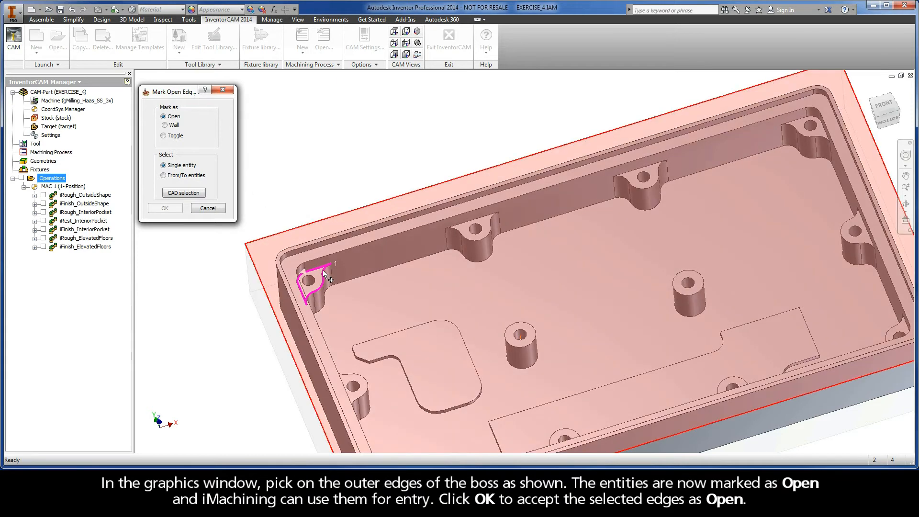
right_click(322, 270)
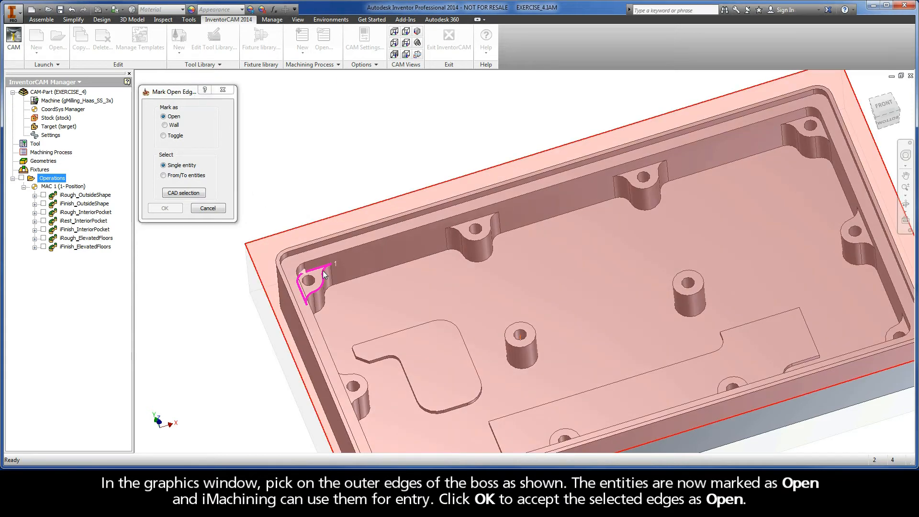
left_click(334, 277)
left_click(325, 282)
right_click(309, 292)
left_click(318, 296)
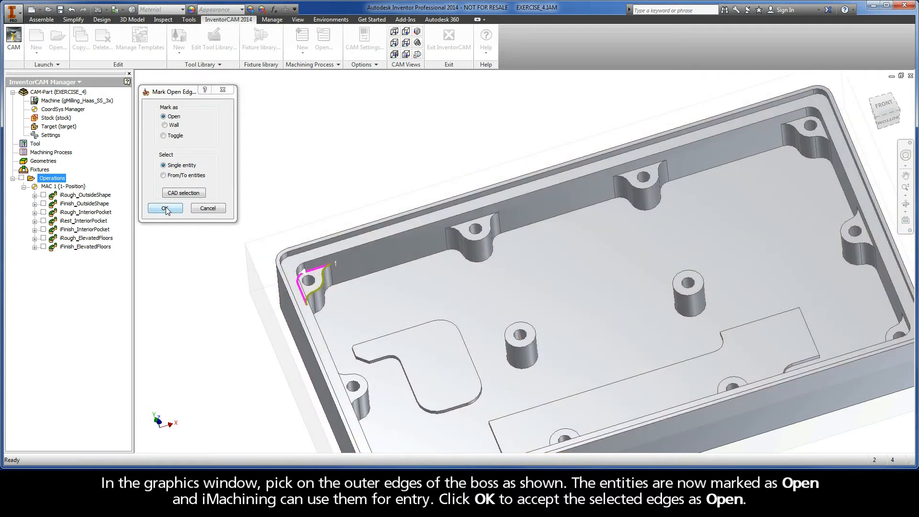
left_click(165, 208)
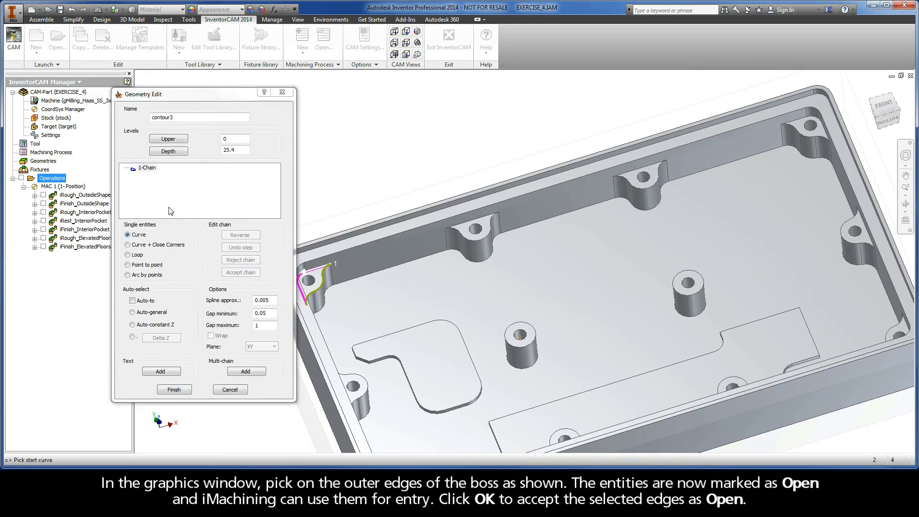
- Add the top edge of the neighbouring wall boss as the second chain and mark its outer edges as open
left_click(494, 217)
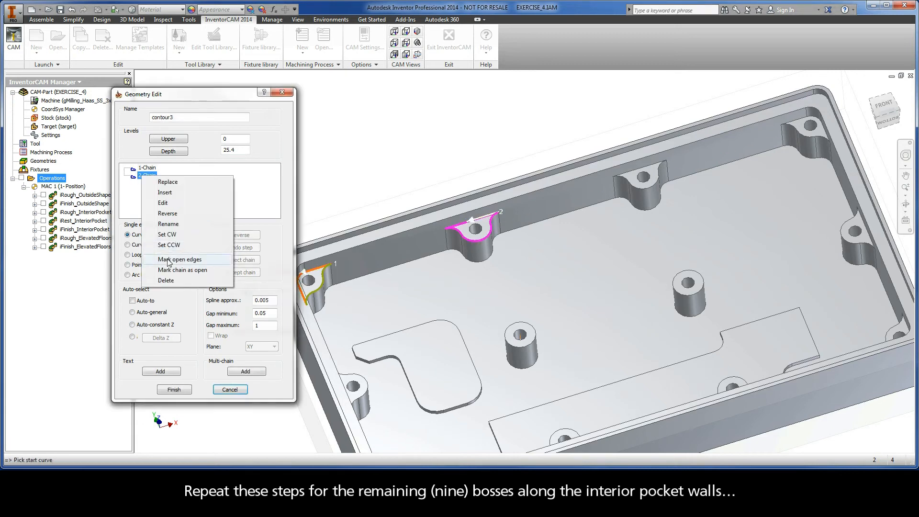
left_click(170, 262)
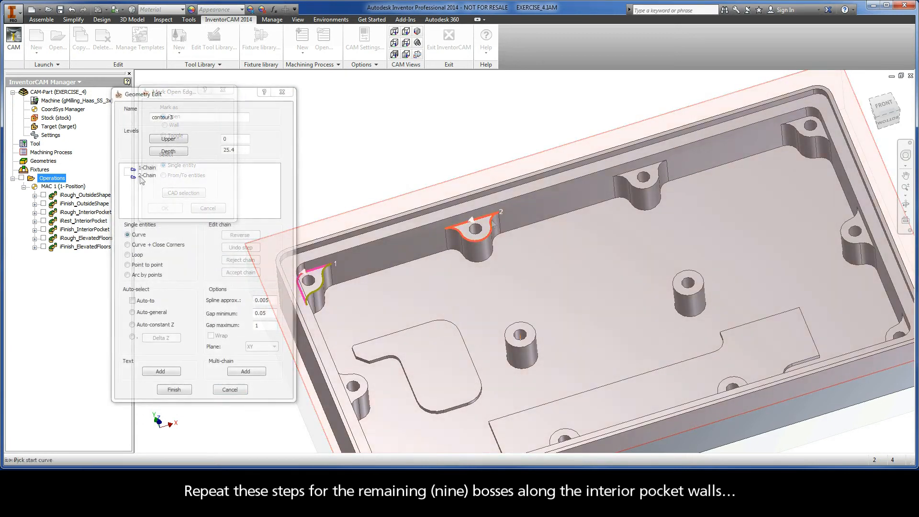
right_click(146, 175)
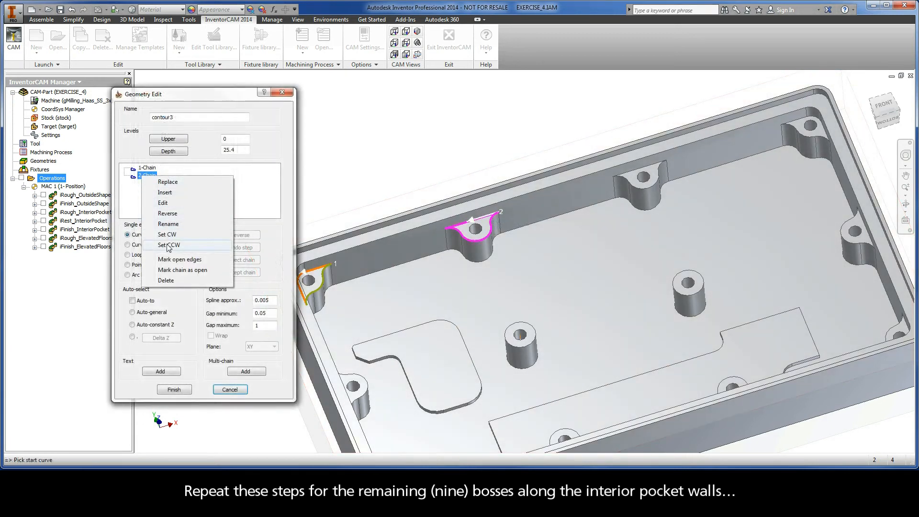
left_click(196, 262)
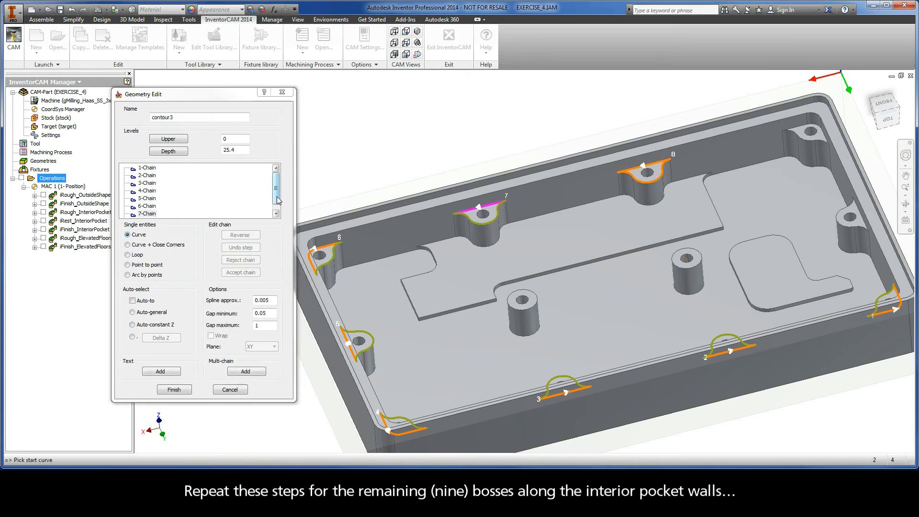
- Mark the outer edges of the remaining interior wall boss chains as open, through 10-Chain
left_click(276, 213)
right_click(154, 213)
left_click(197, 298)
left_click(665, 167)
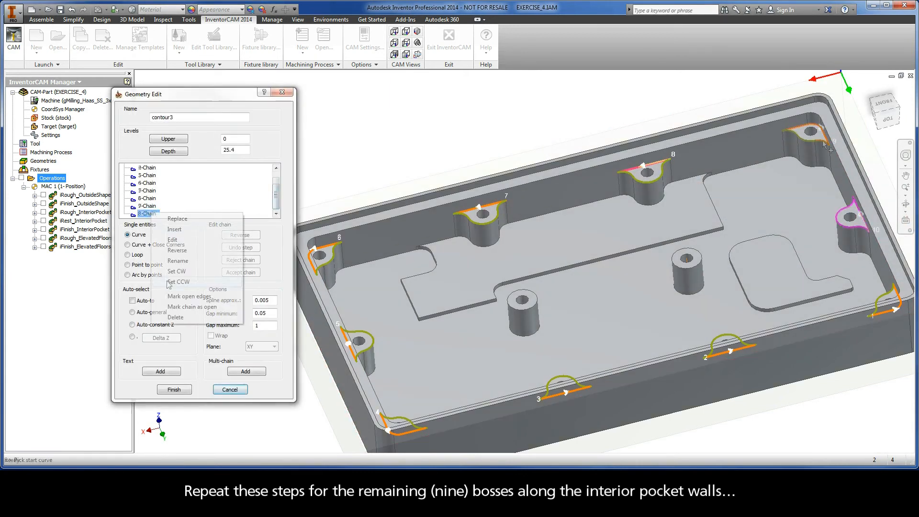
left_click(189, 296)
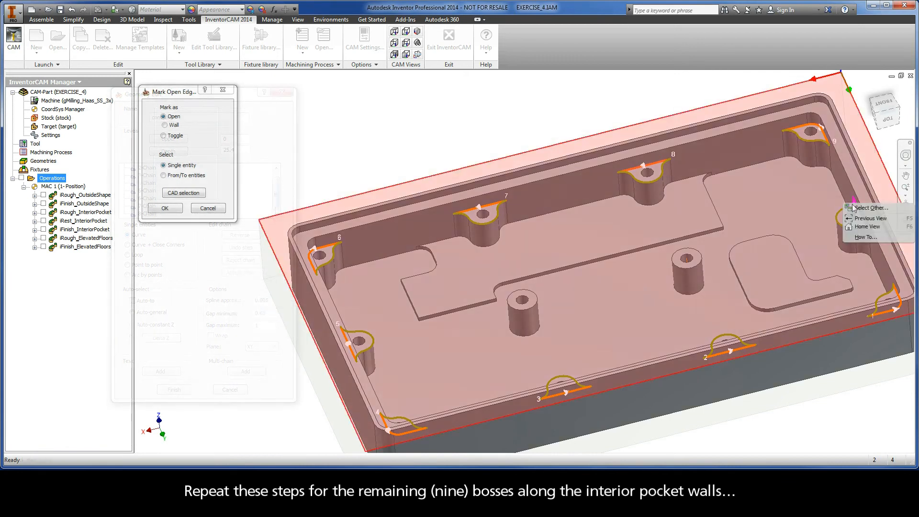
left_click(854, 208)
left_click(165, 208)
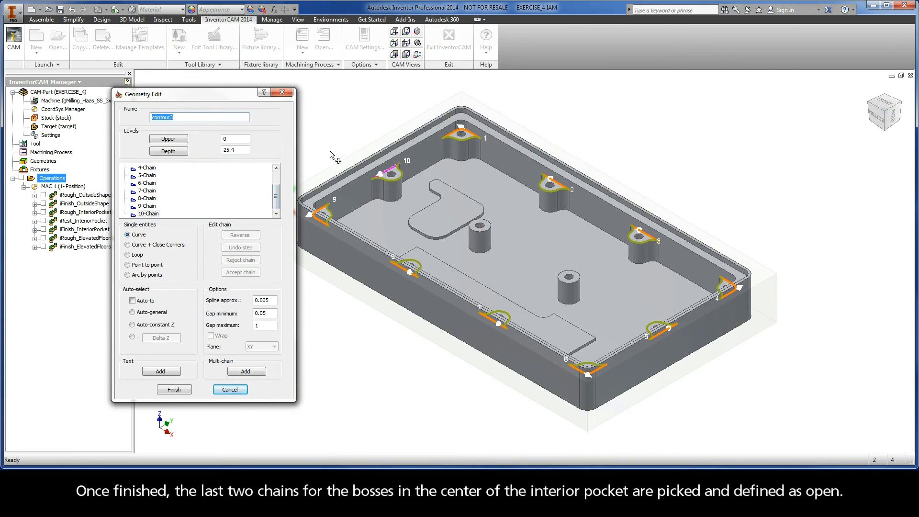
- Add the top contour of the central boss nearest the L-shaped raised floor as 11-Chain and mark the whole chain as open
scroll(447, 235, "up", 5)
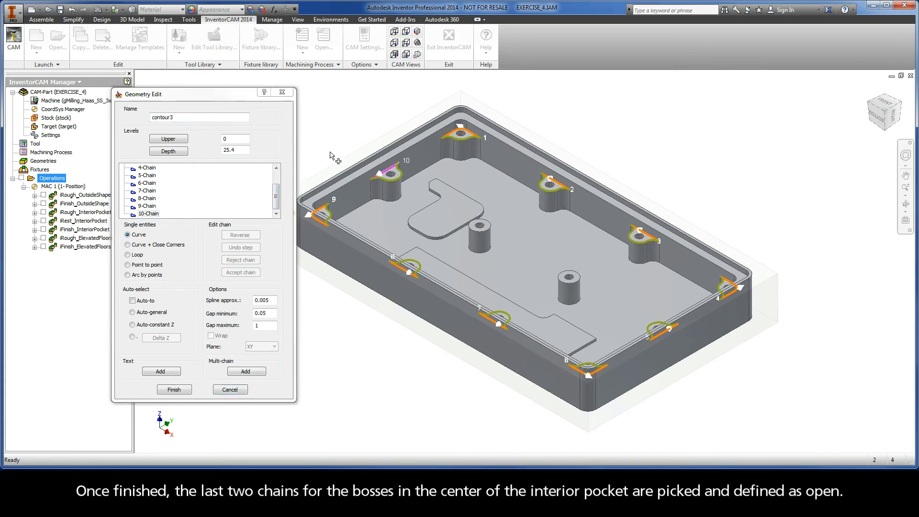
scroll(448, 233, "up", 1)
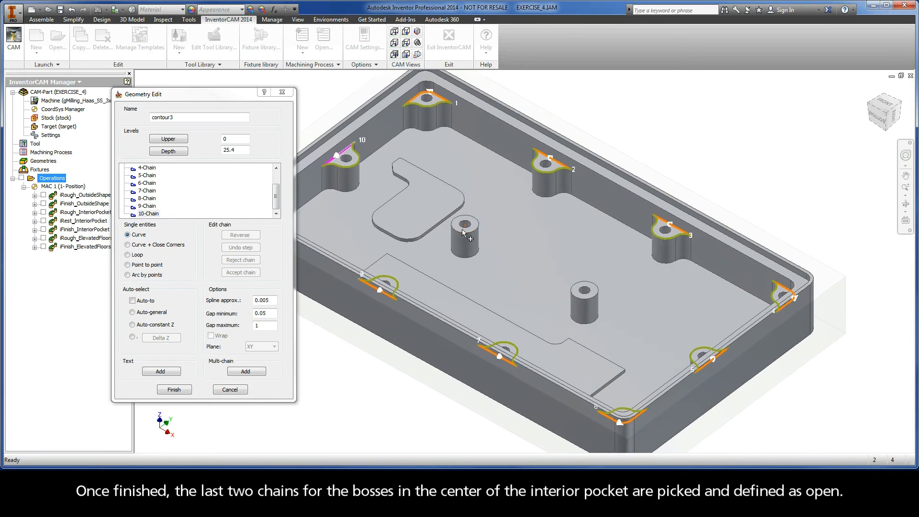
left_click(464, 224)
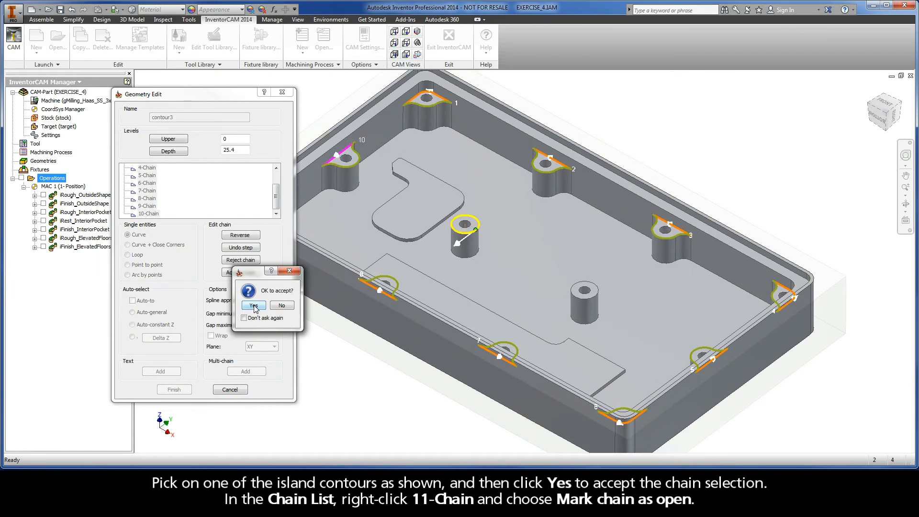
left_click(253, 305)
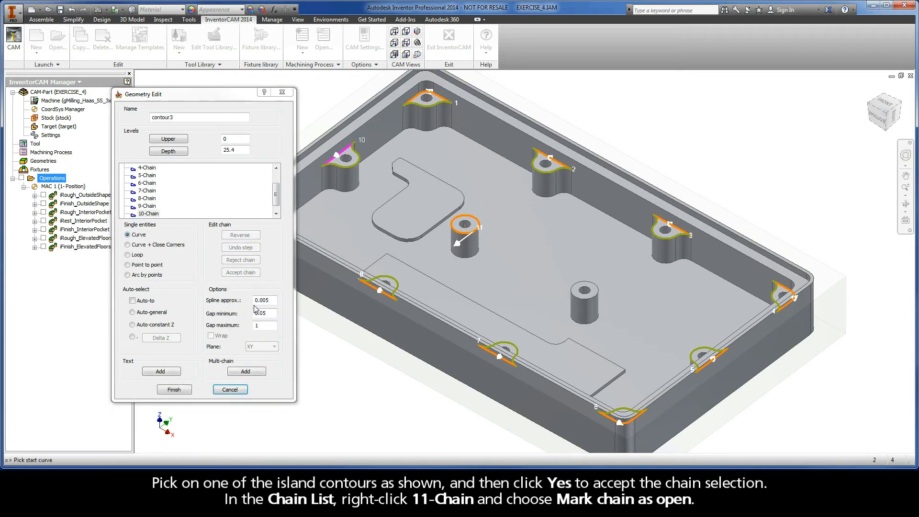
left_click_drag(276, 194, 275, 205)
right_click(150, 213)
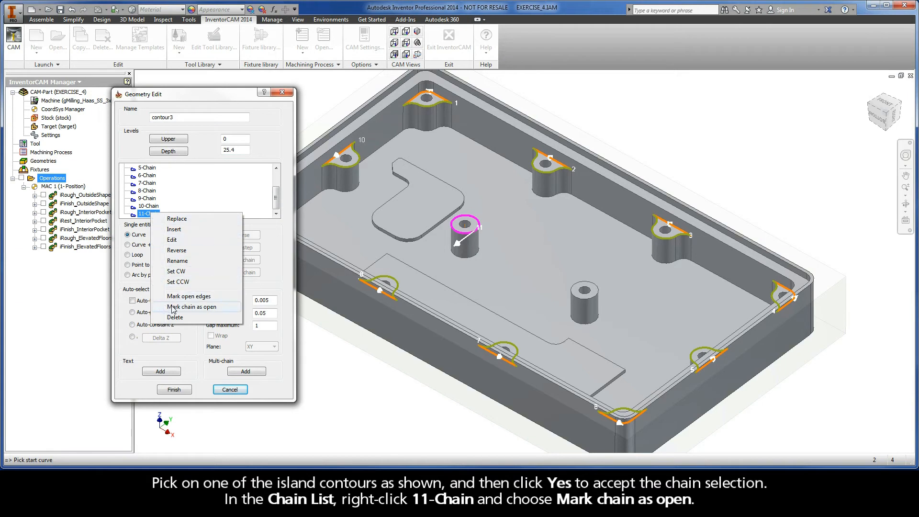
left_click(210, 308)
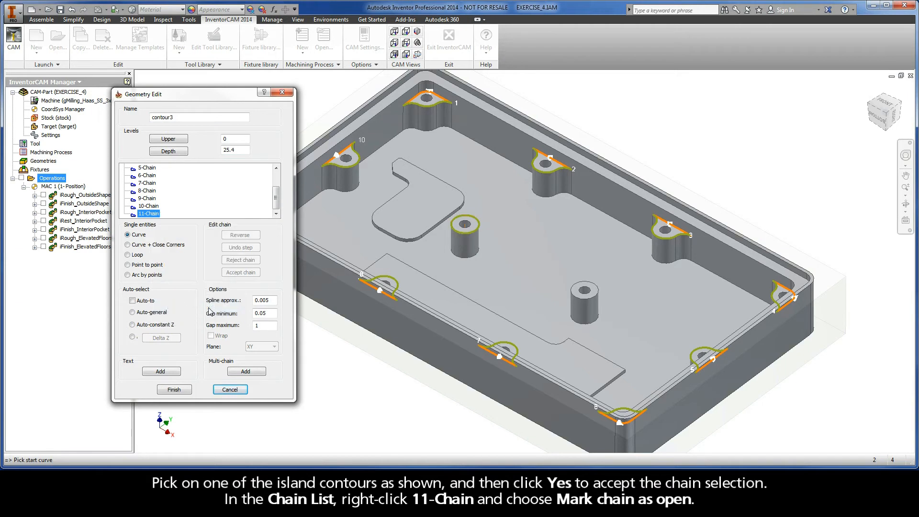
- Add the other central boss's top contour as 12-Chain, mark the whole chain as open, and finish the geometry definition
left_click(587, 286)
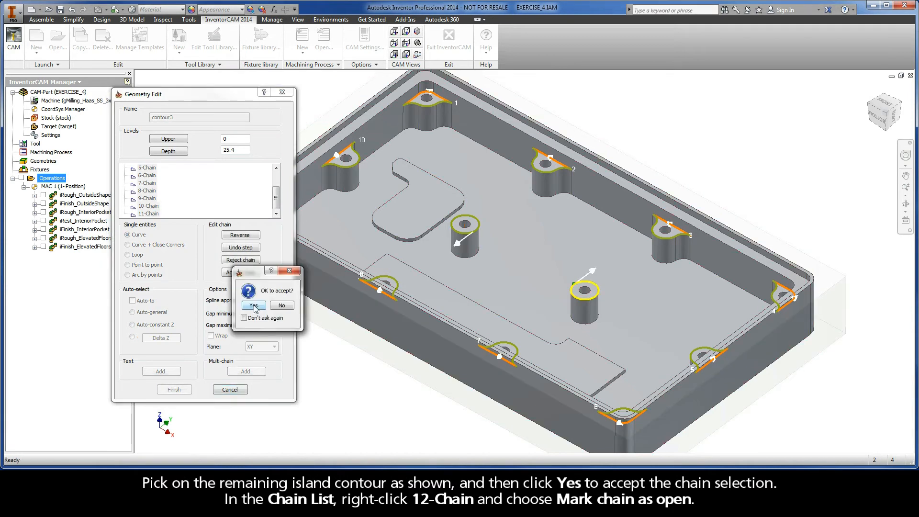
left_click(254, 305)
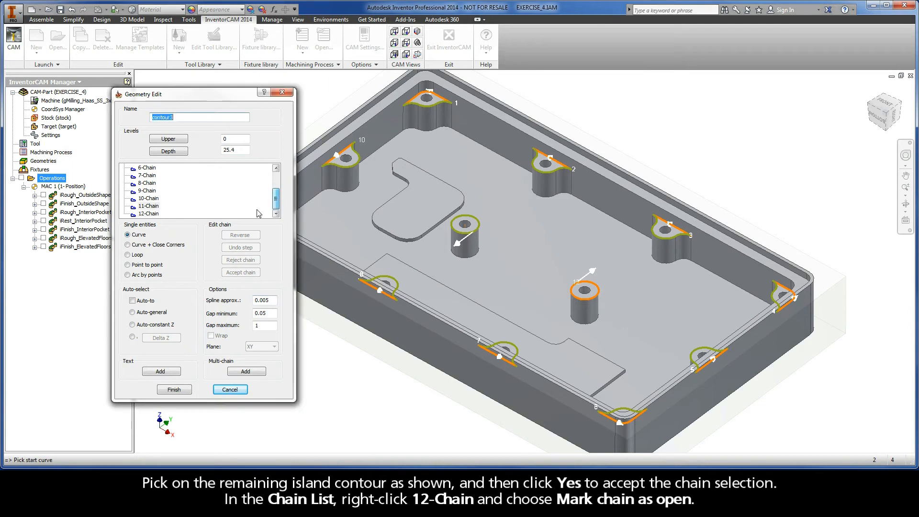
right_click(153, 214)
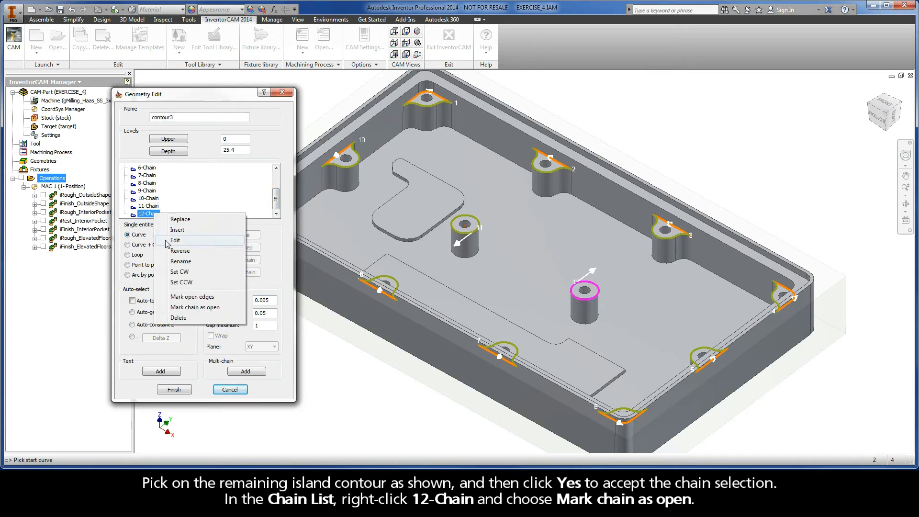
left_click(215, 308)
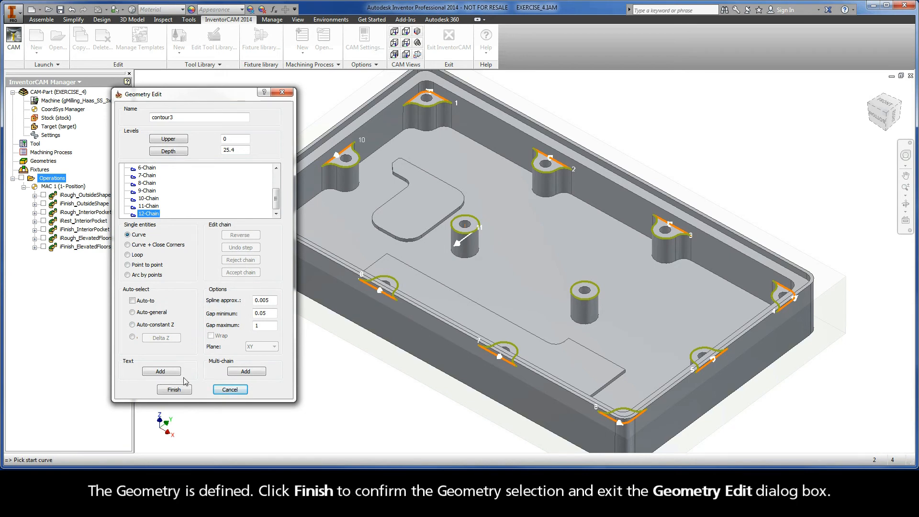
left_click(174, 389)
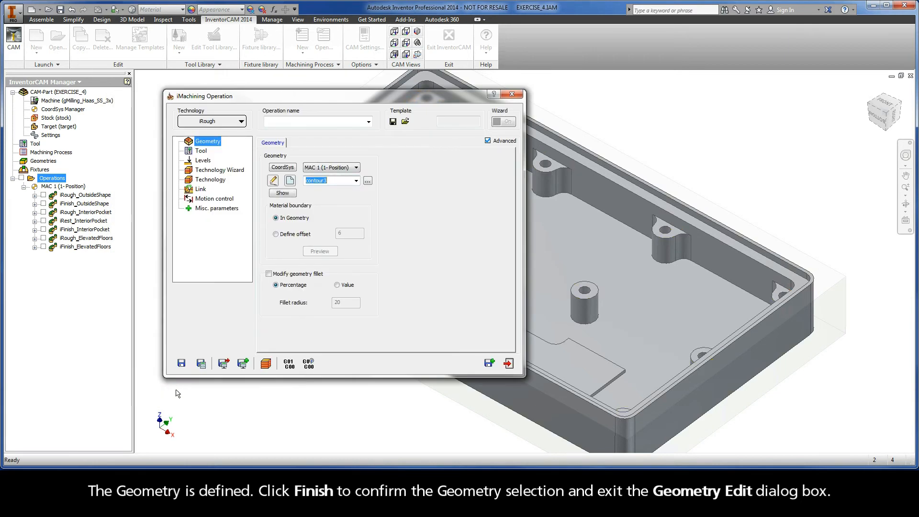
- Assign tool number 2, the 6 mm end mill, to the iRough operation
left_click(201, 151)
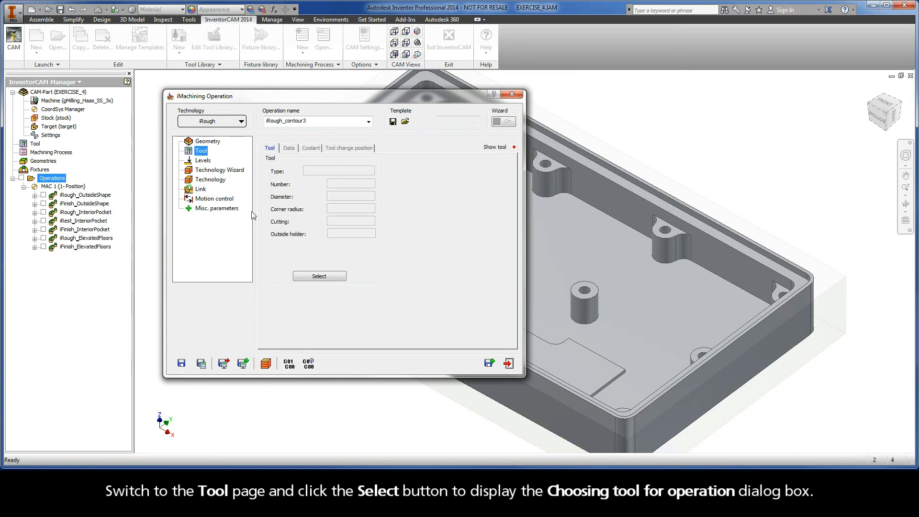
left_click(319, 277)
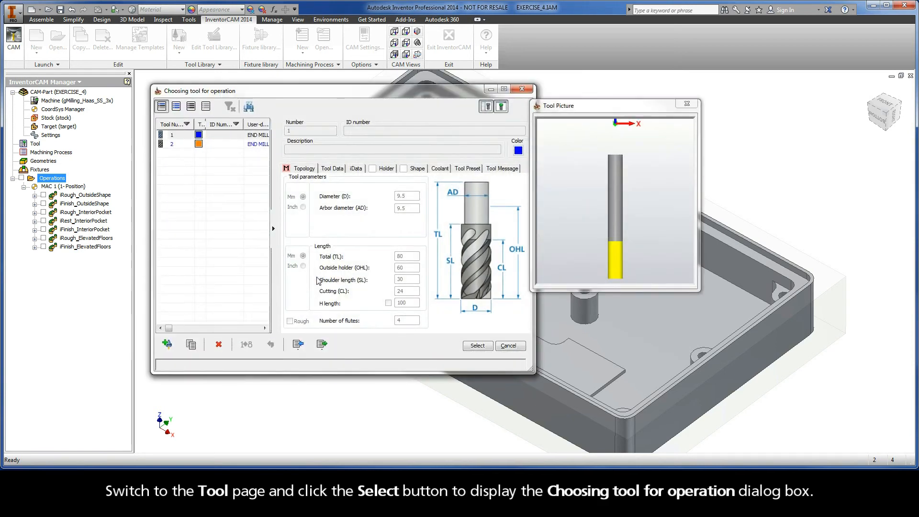
left_click(179, 144)
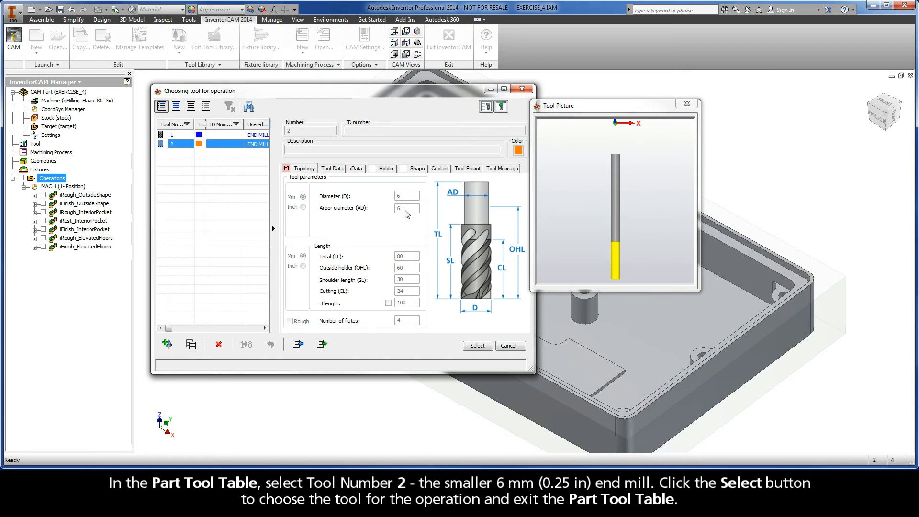
left_click(477, 345)
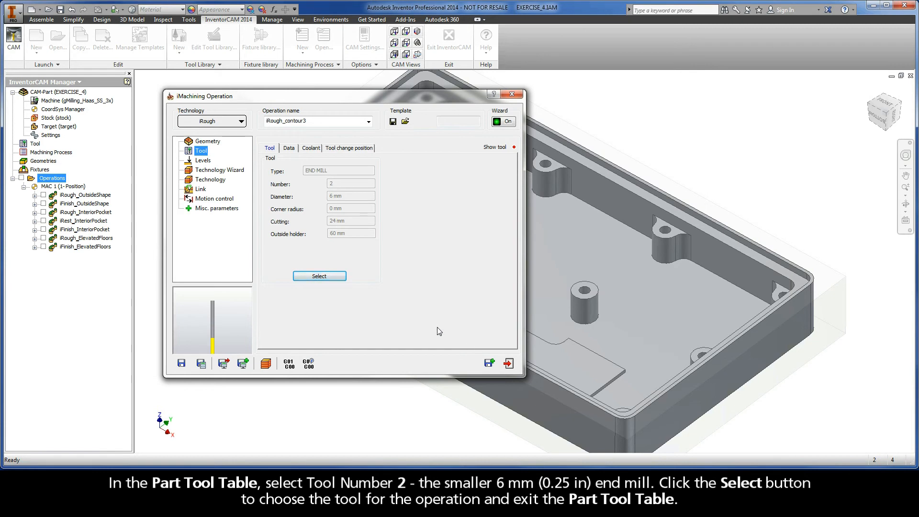
- Define the upper milling level by picking the top edge of the target model
left_click(202, 161)
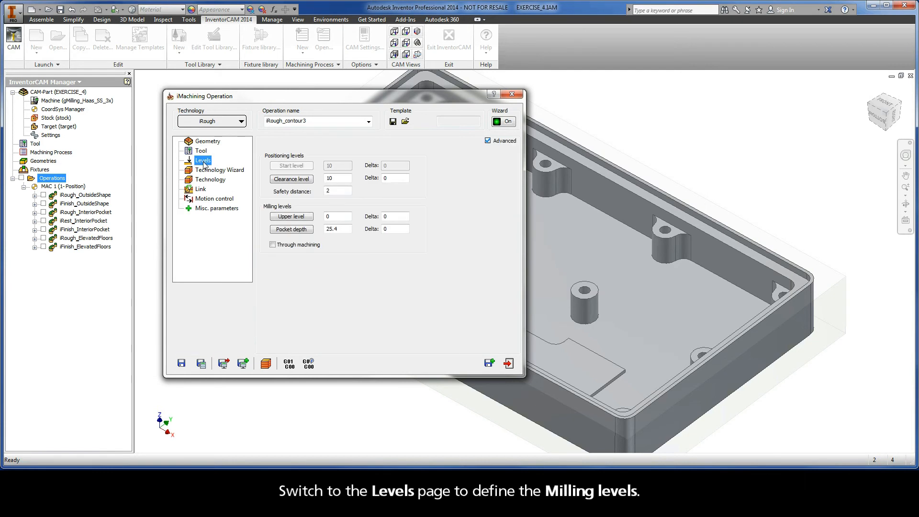
left_click(290, 216)
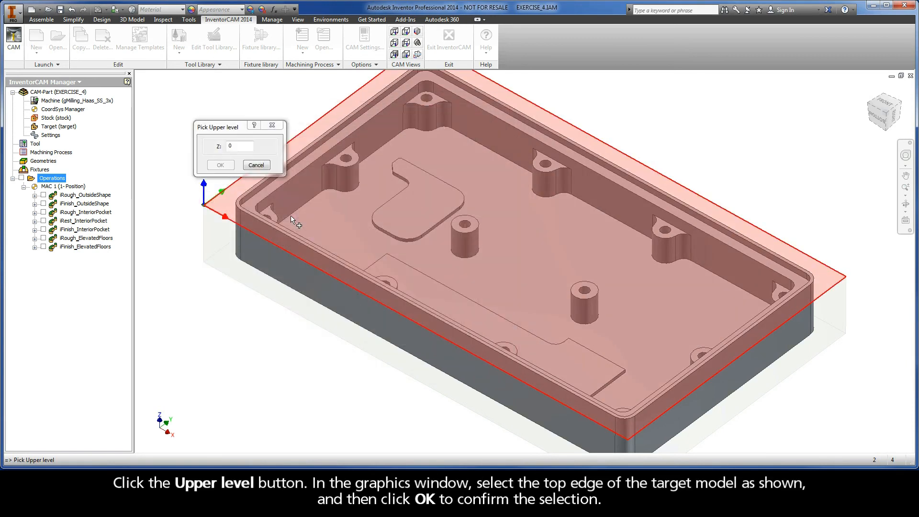
left_click(242, 199)
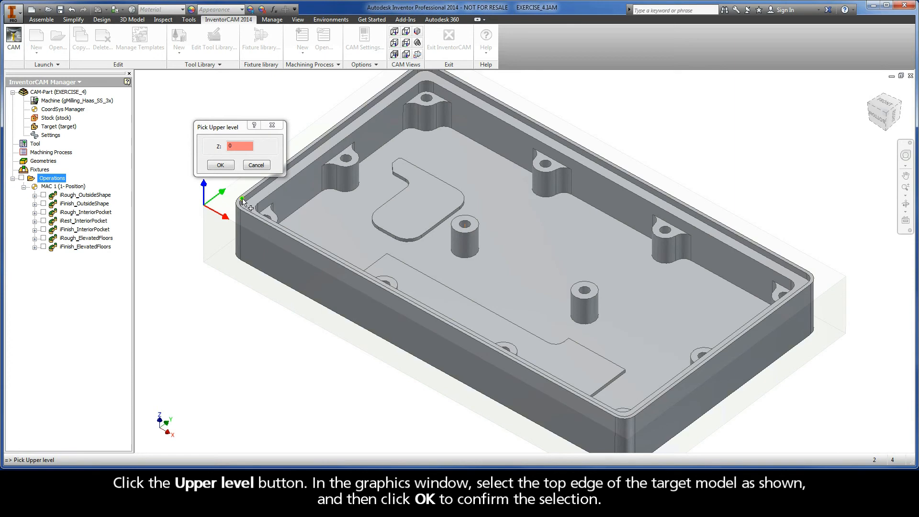
left_click(220, 165)
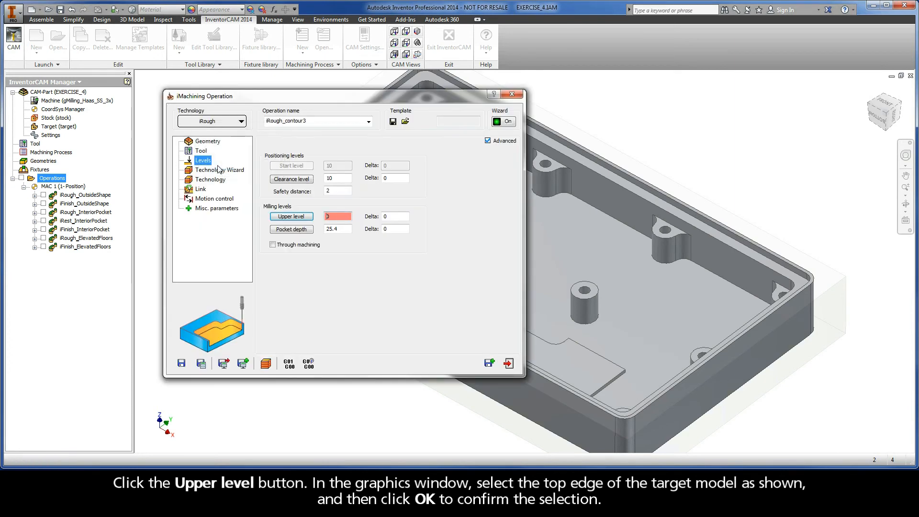
- Define the pocket depth by picking the top face of the central boss nearest the L-shaped raised floor
left_click(291, 229)
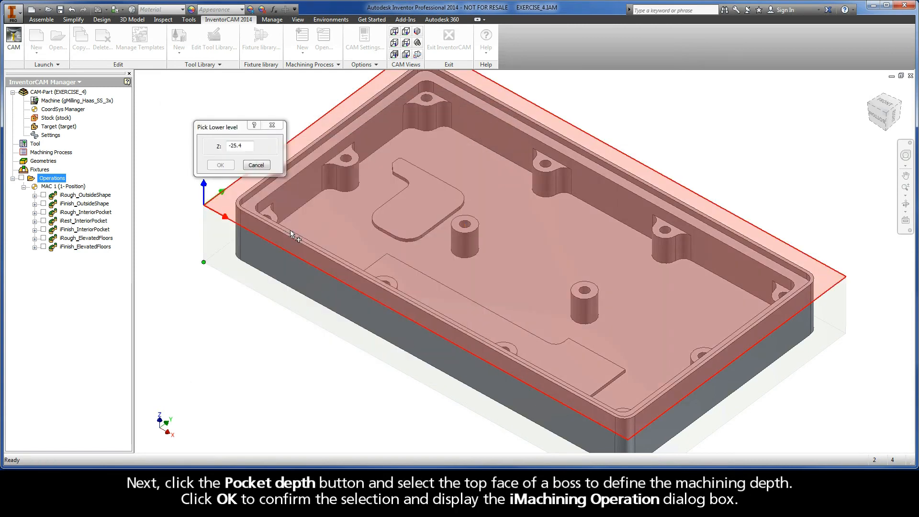
left_click(464, 227)
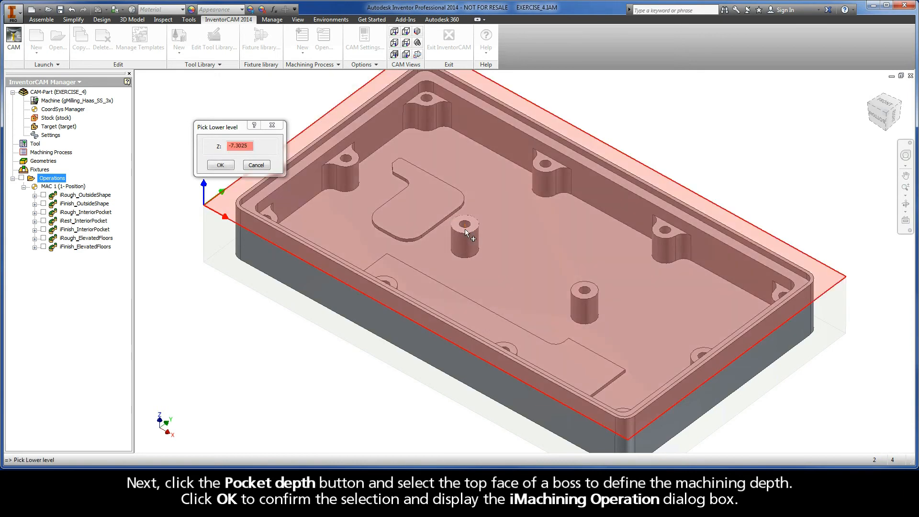
left_click(220, 165)
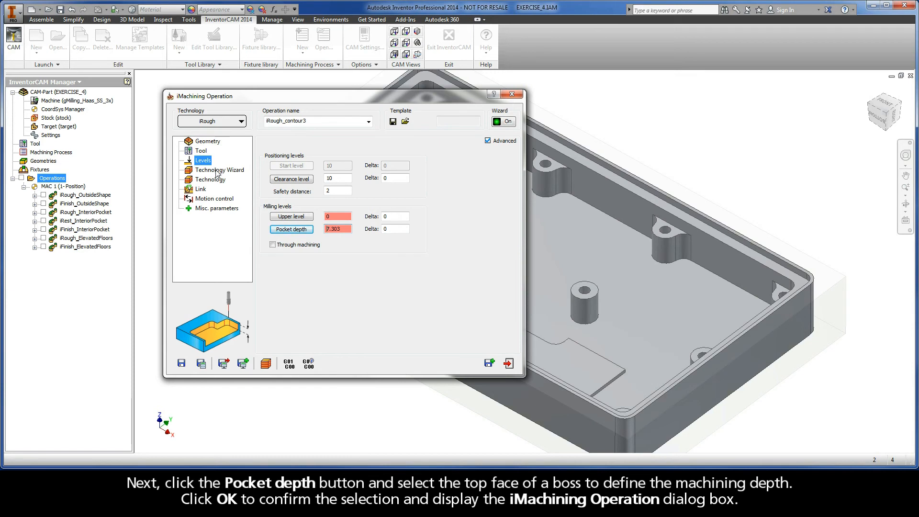
- Reduce the iRough machining level to 3 and check the wall/island offset among the technology parameters
left_click(216, 170)
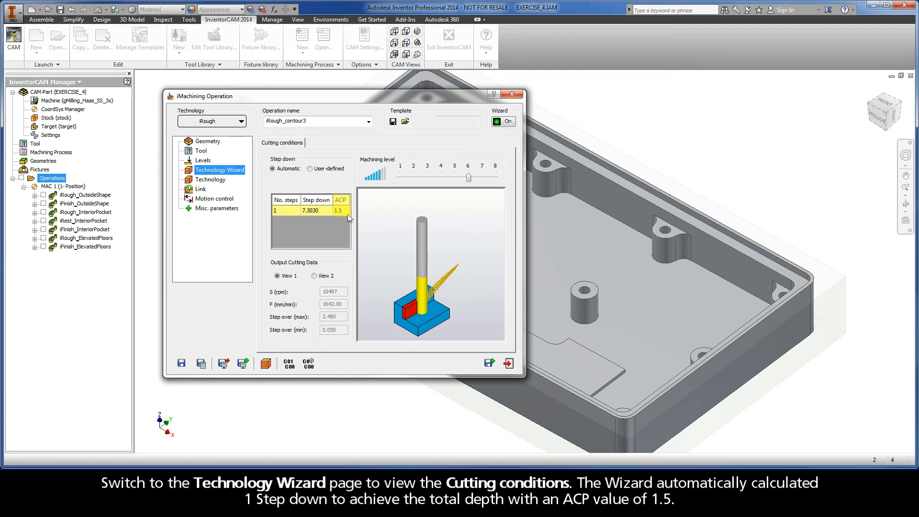
left_click_drag(467, 178, 428, 180)
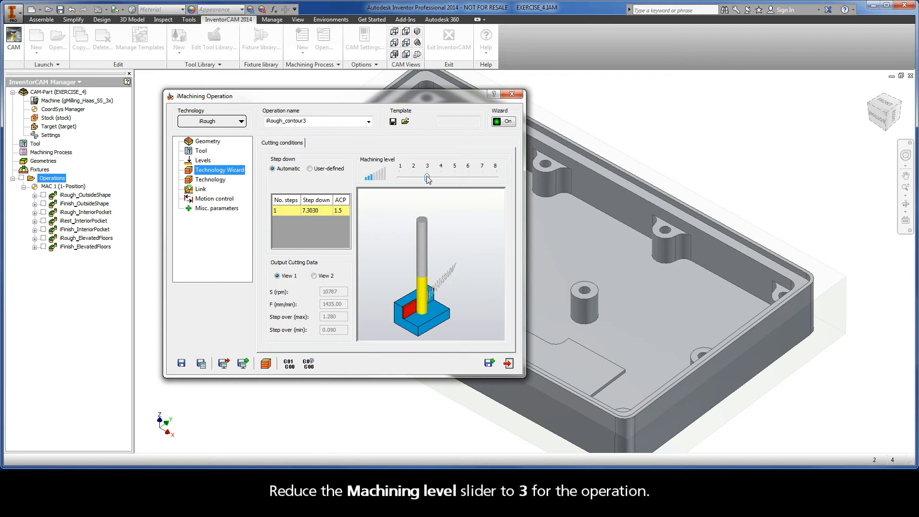
left_click(215, 180)
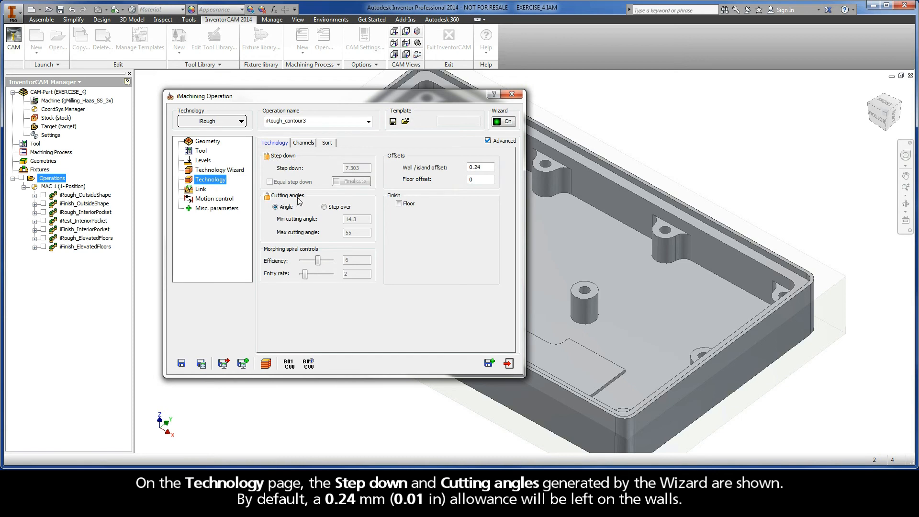
double_click(475, 167)
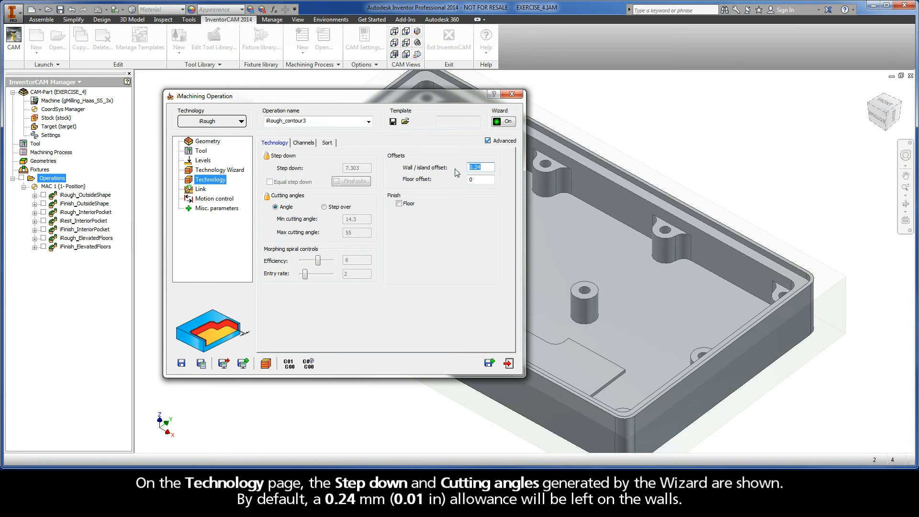
- Name the operation iRough_Bosses, then save and calculate it
double_click(311, 122)
left_click_drag(310, 122, 296, 122)
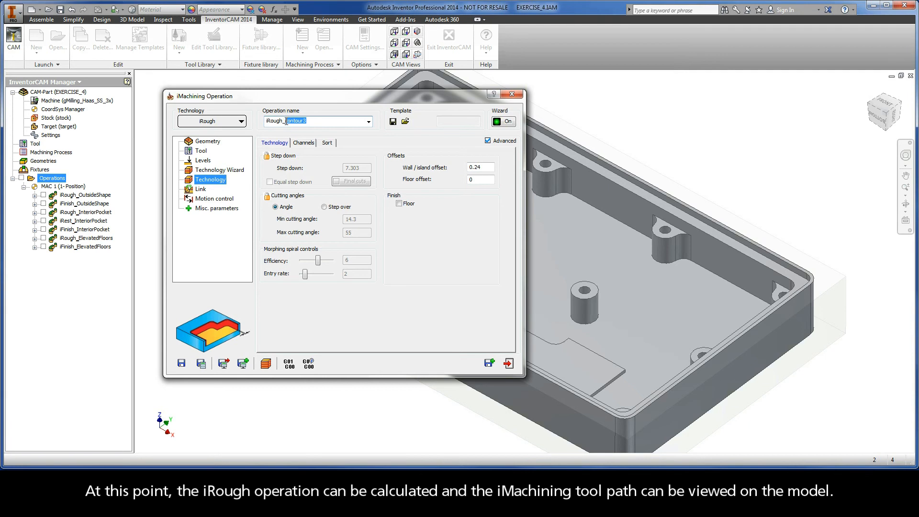
type("Bosses")
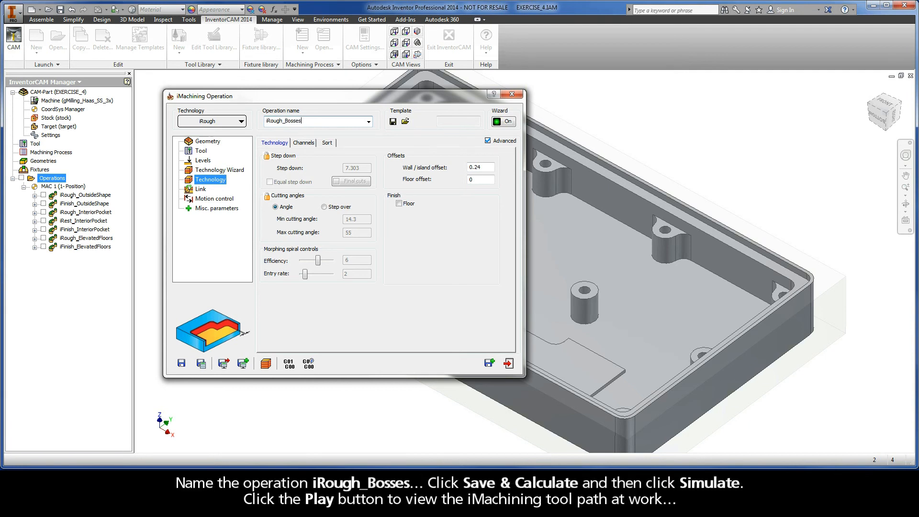
left_click(201, 364)
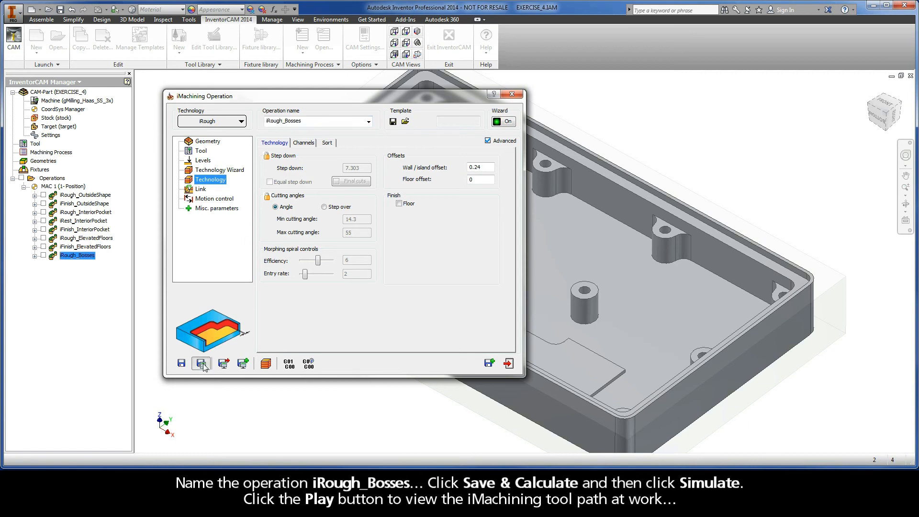
- Simulate the iRough_Bosses tool path on the model in Host CAD mode, then exit the simulation
left_click(266, 363)
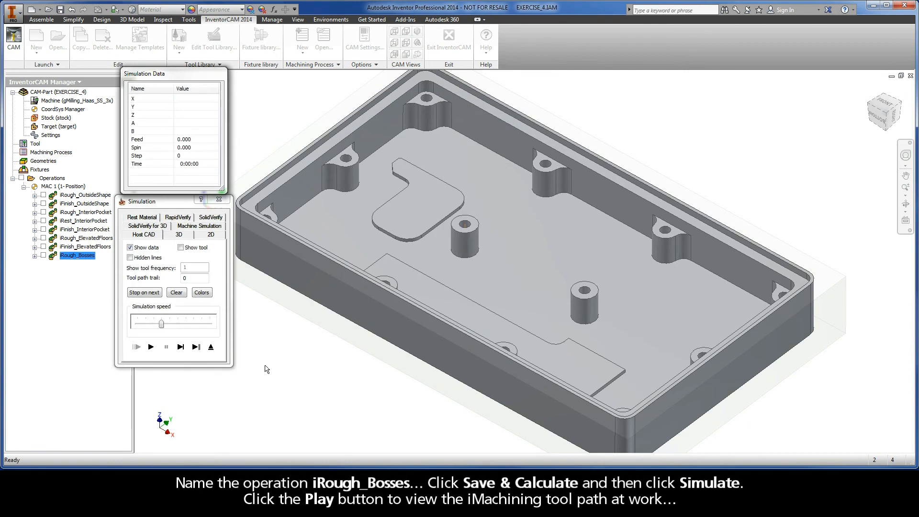
left_click(151, 347)
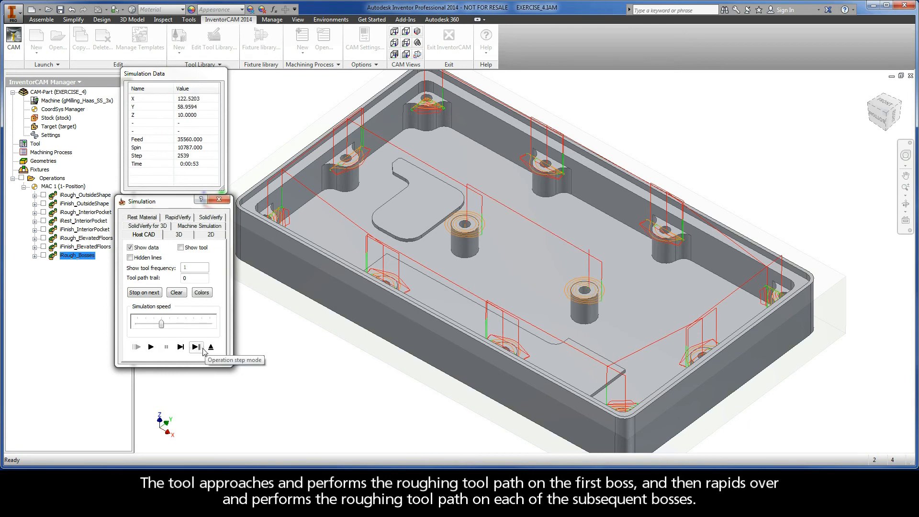
left_click(212, 348)
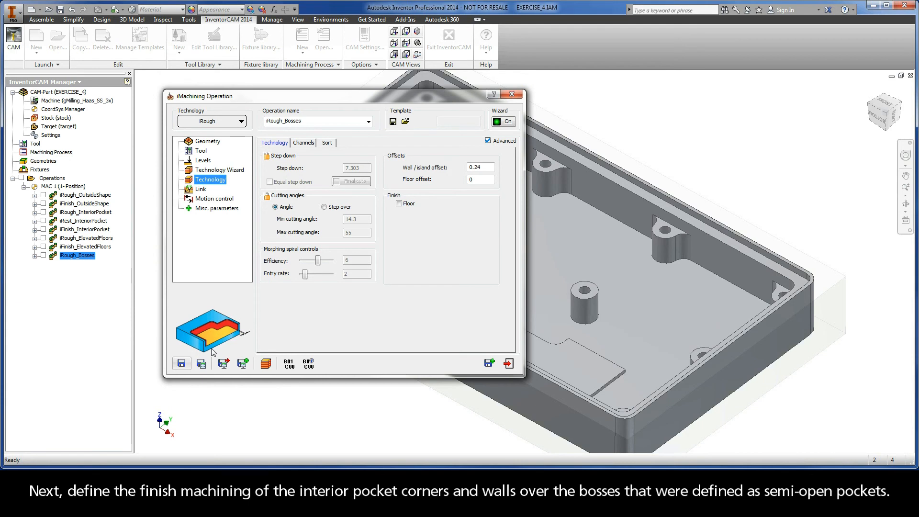
- Save and copy the iRough_Bosses operation, and change the copy's technology to iFinish
left_click(489, 363)
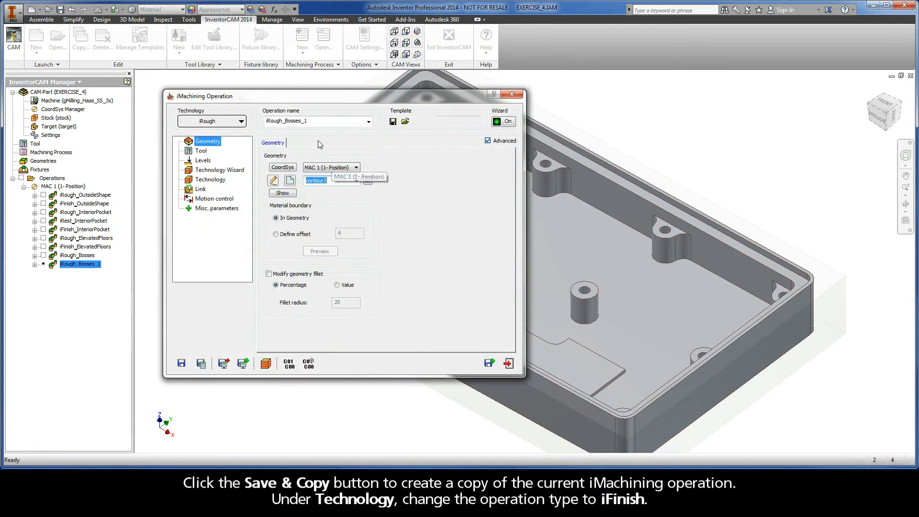
double_click(310, 121)
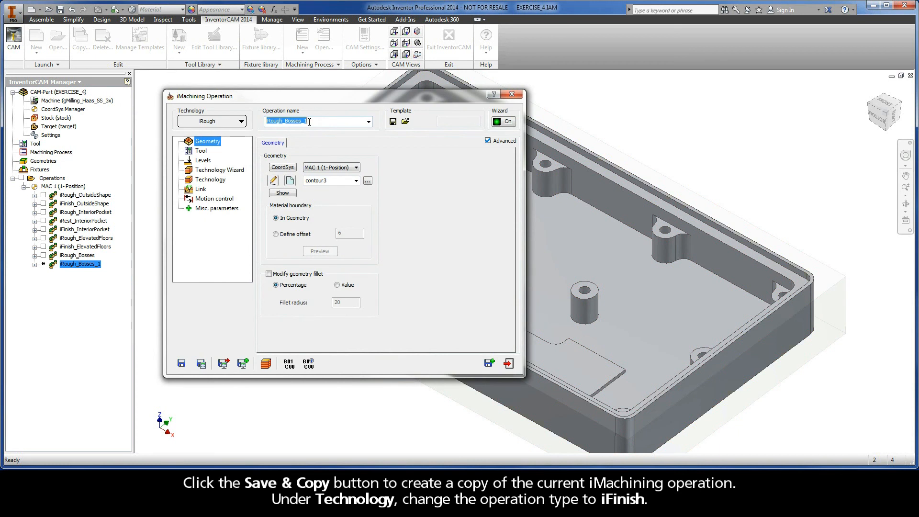
left_click(226, 122)
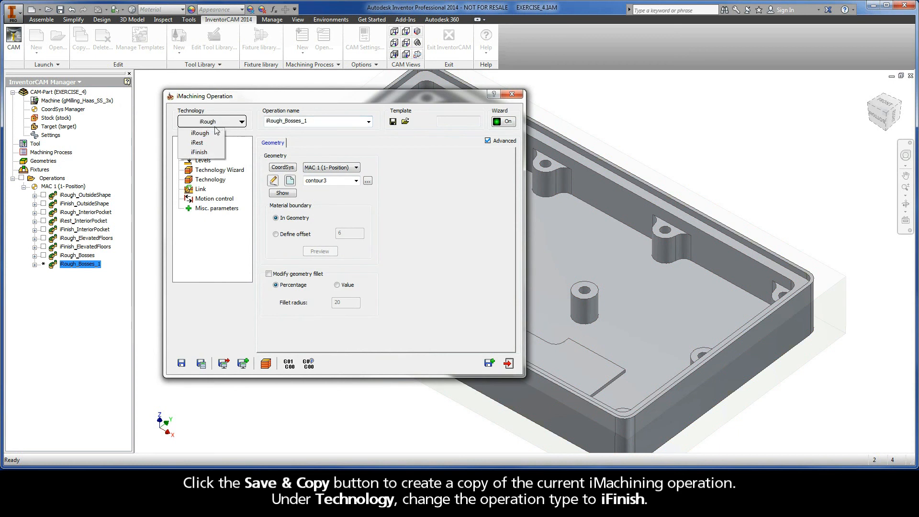
left_click(210, 152)
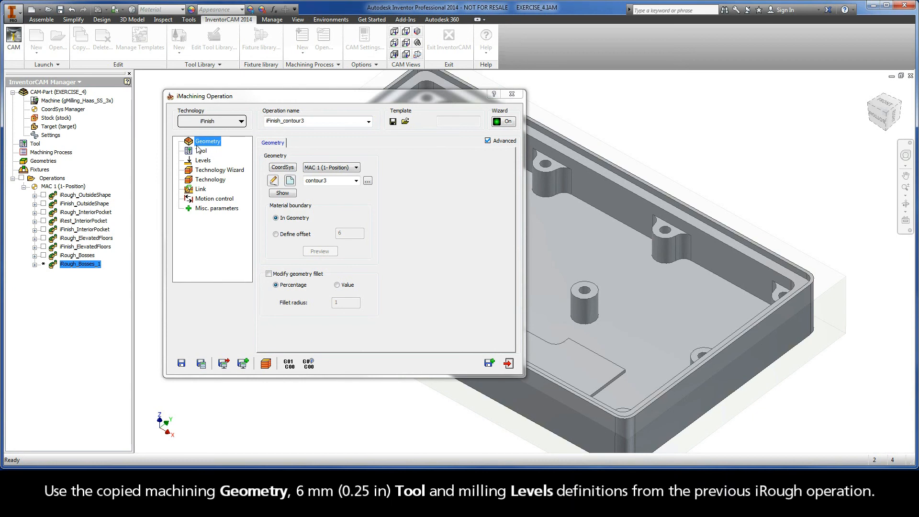
- Review the iFinish operation's copied tool, milling levels and cutting conditions, plus its offsets and rest data
left_click(203, 152)
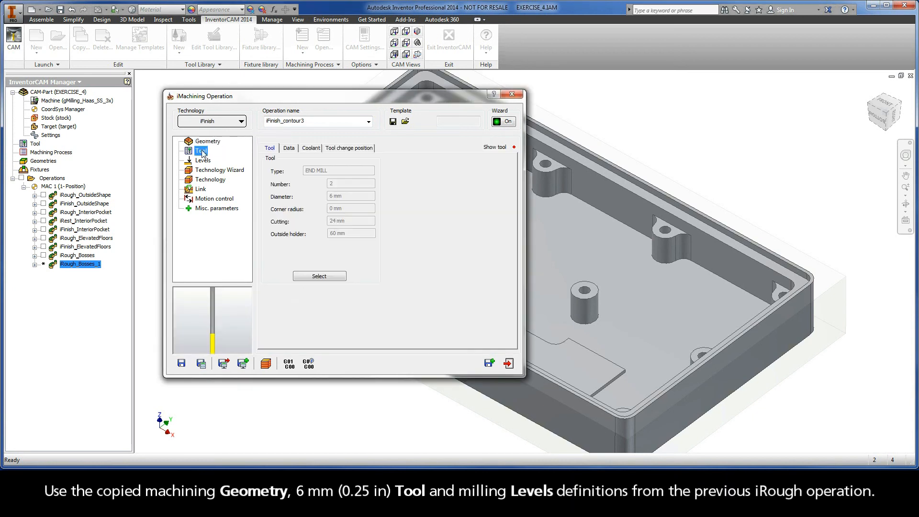
left_click(203, 161)
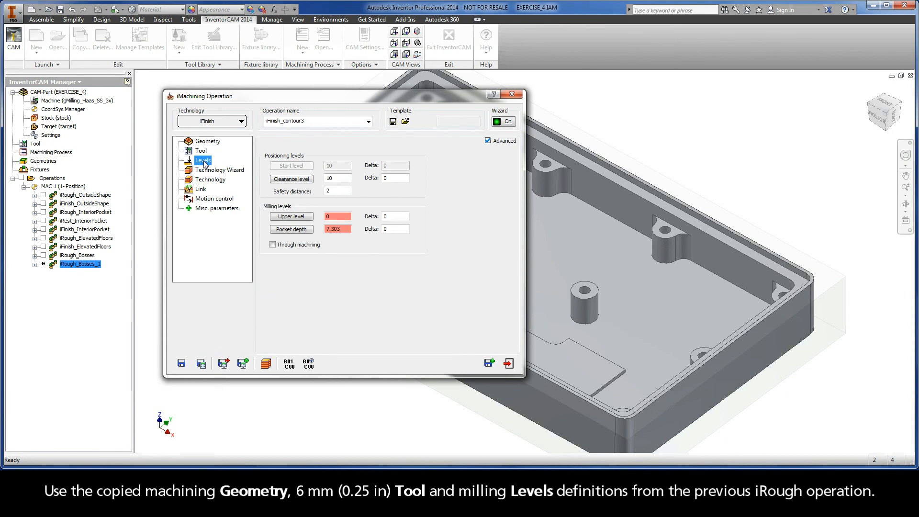
left_click(217, 169)
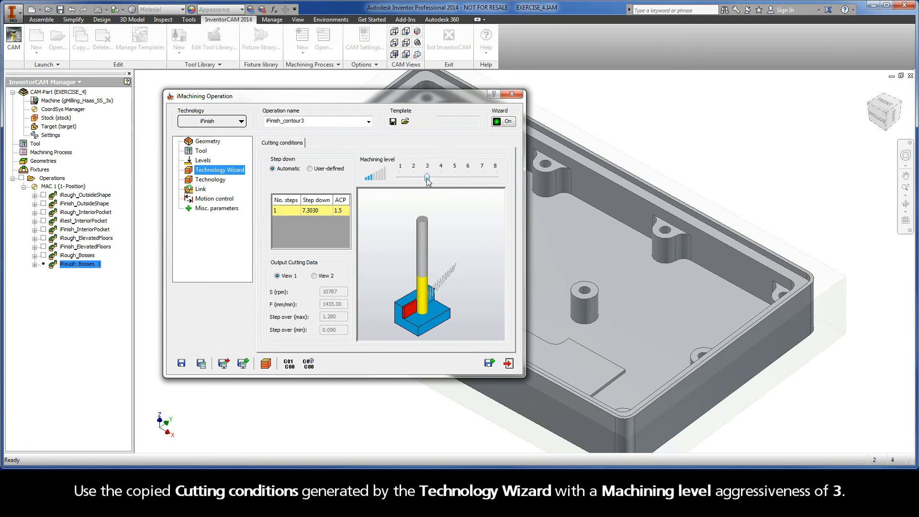
left_click(216, 181)
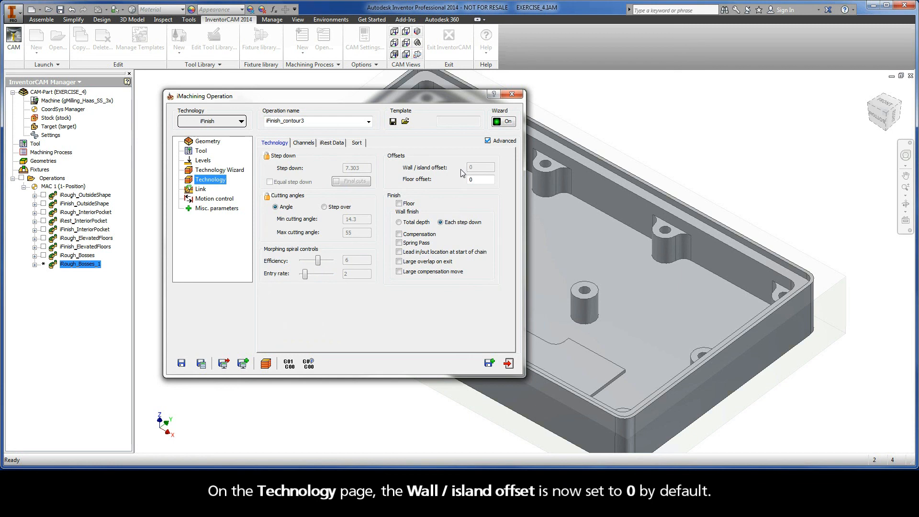
left_click(332, 144)
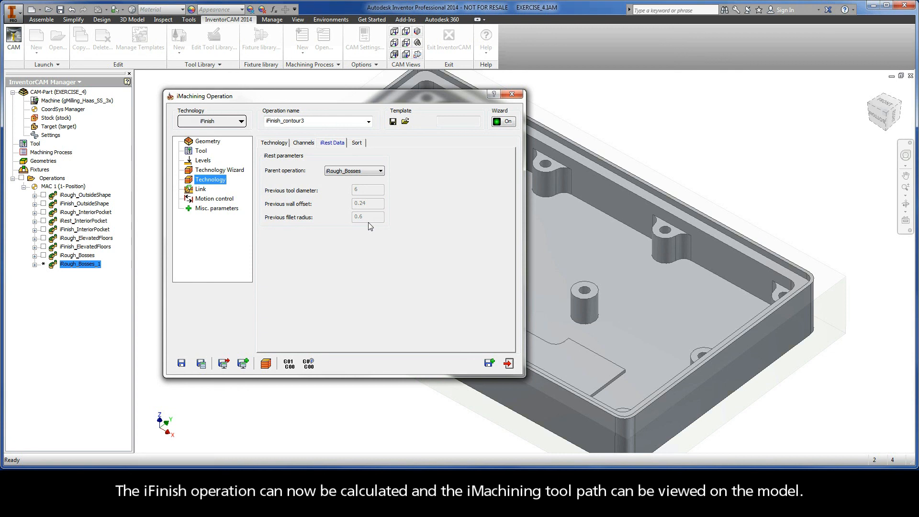
- Name the finishing operation iFinish_Bosses, then save and calculate it
left_click(312, 125)
left_click_drag(307, 120, 285, 120)
type("Bosses")
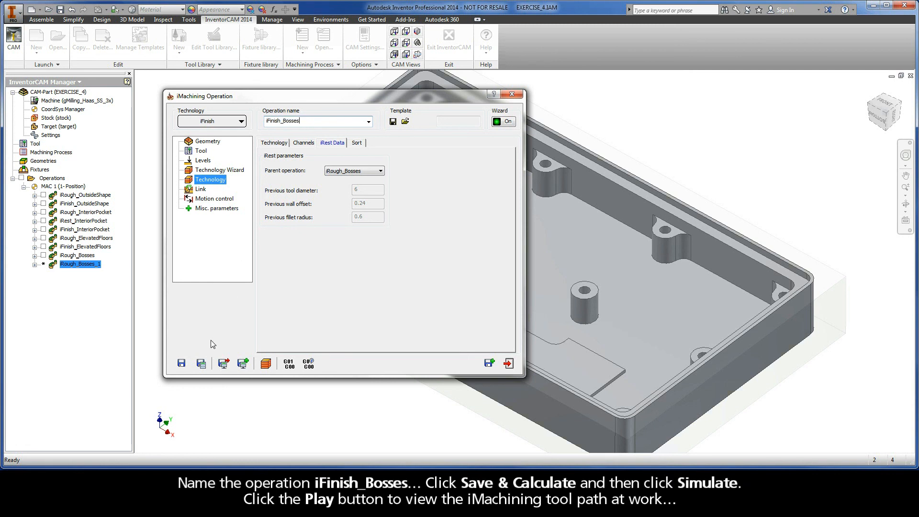
left_click(201, 364)
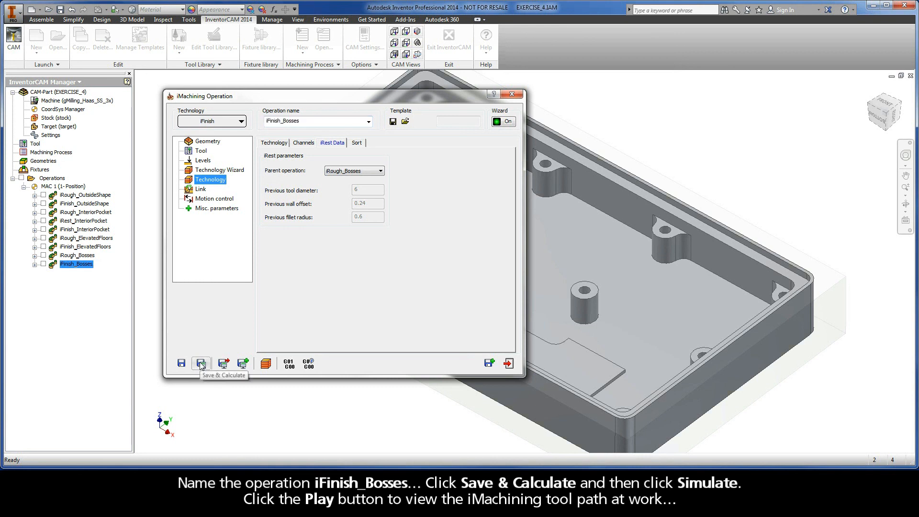
- Simulate the iFinish_Bosses tool path starting at a reduced speed, then close the simulation and the iMachining operation
left_click(265, 364)
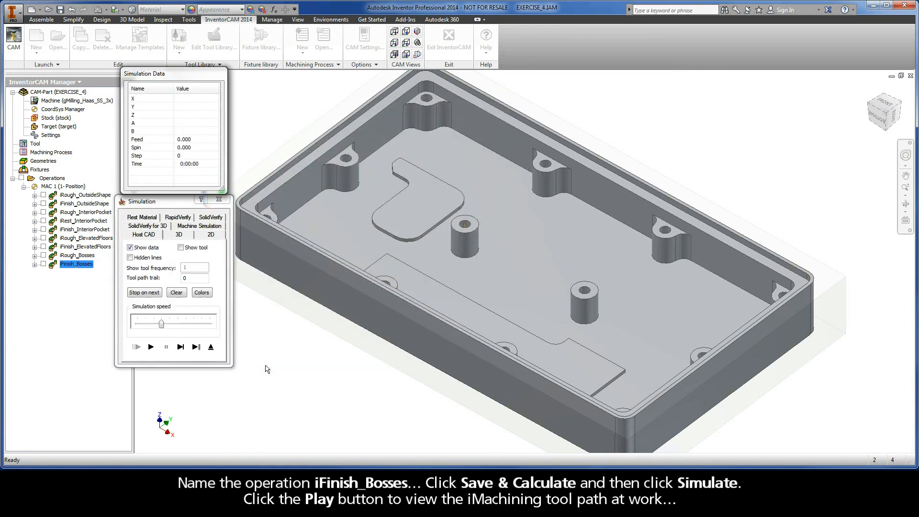
left_click_drag(165, 330, 145, 329)
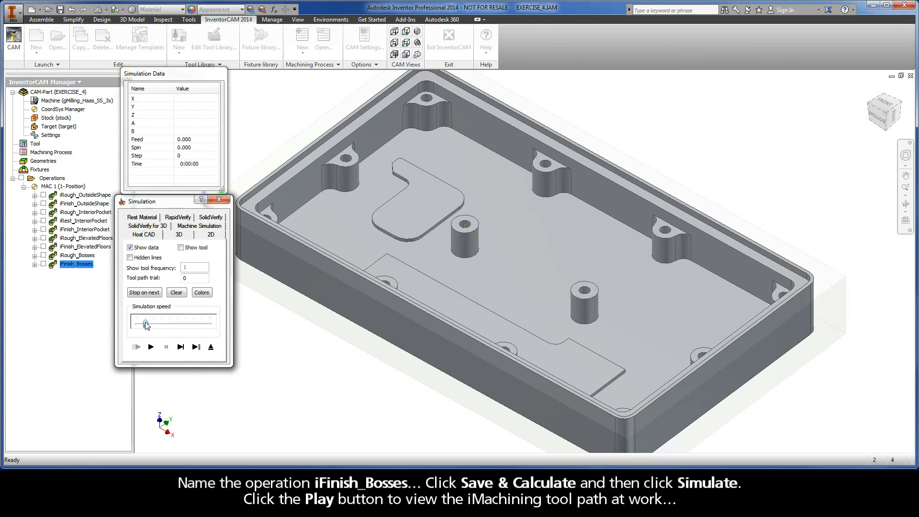
left_click(151, 348)
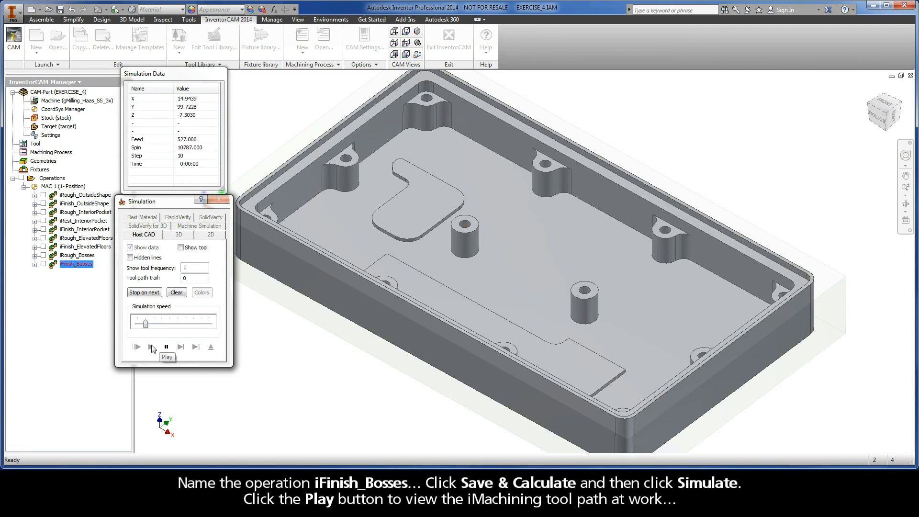
left_click_drag(146, 325, 161, 325)
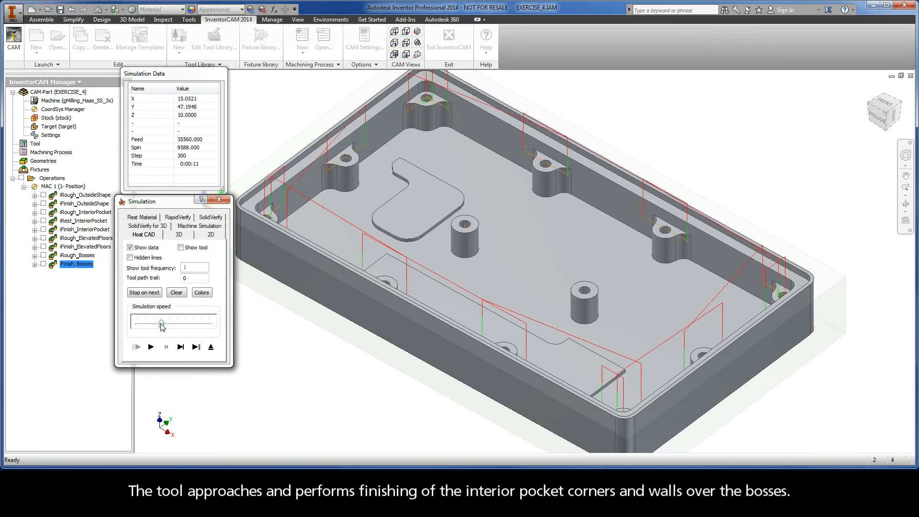
left_click(210, 347)
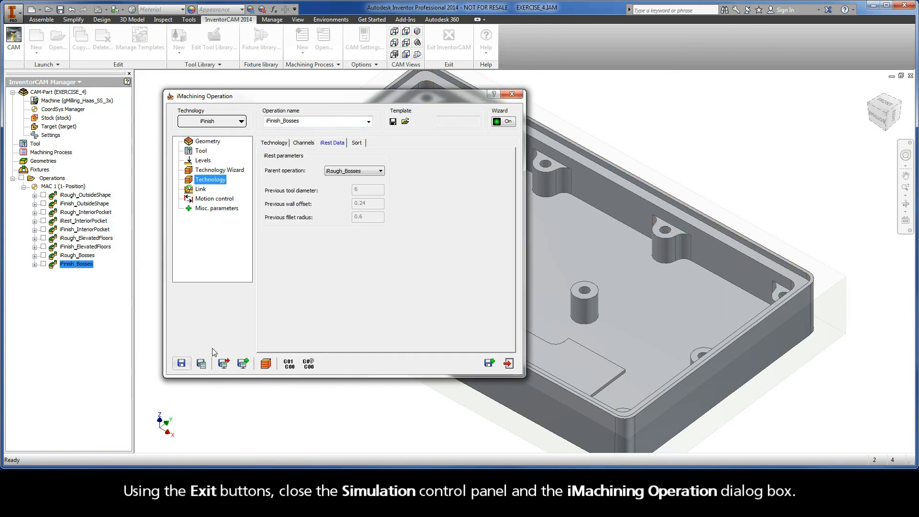
left_click(508, 363)
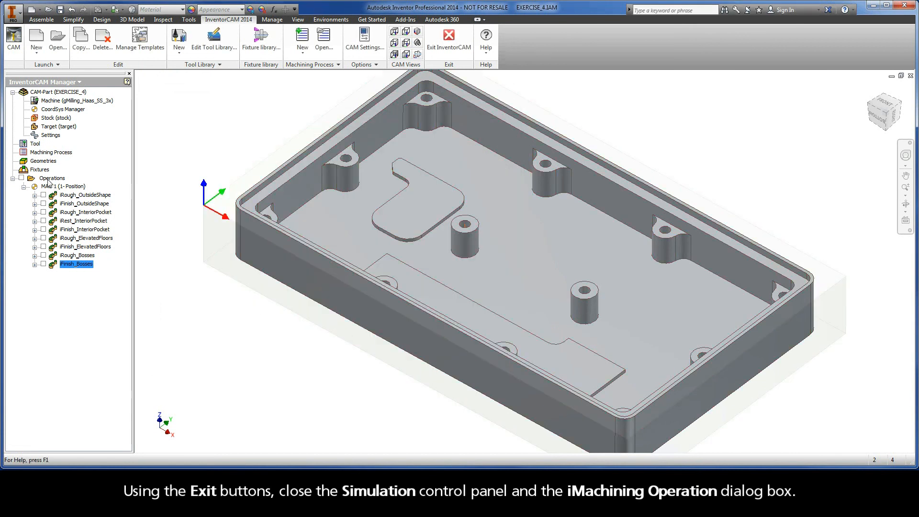